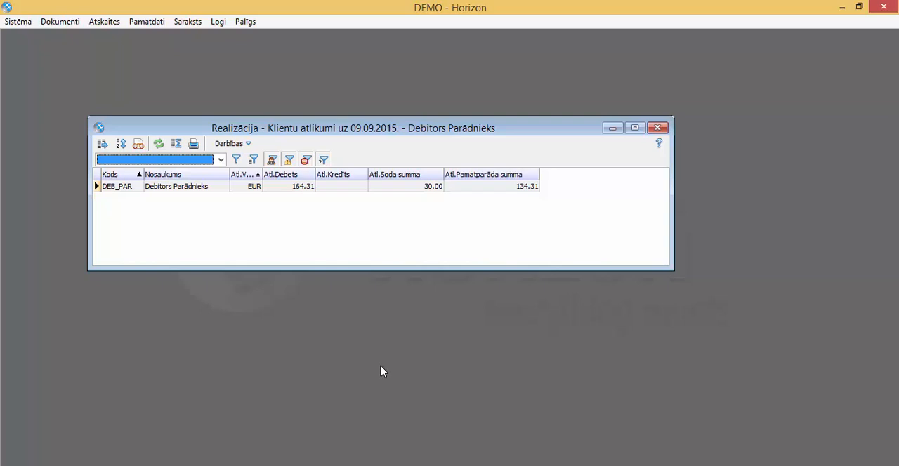
Step: Start letter generation for the listed debtor with document type Debitoru vēstule and status Sagatave, and continue to the printout options
click(356, 188)
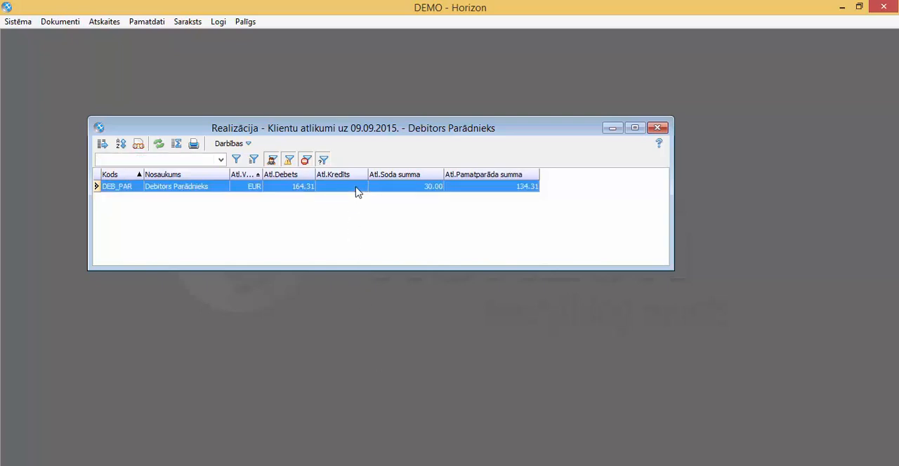
click(248, 144)
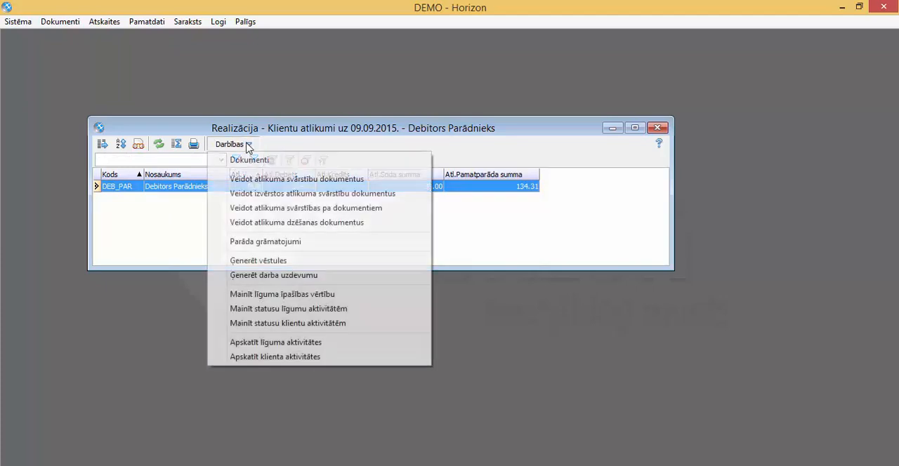
click(270, 260)
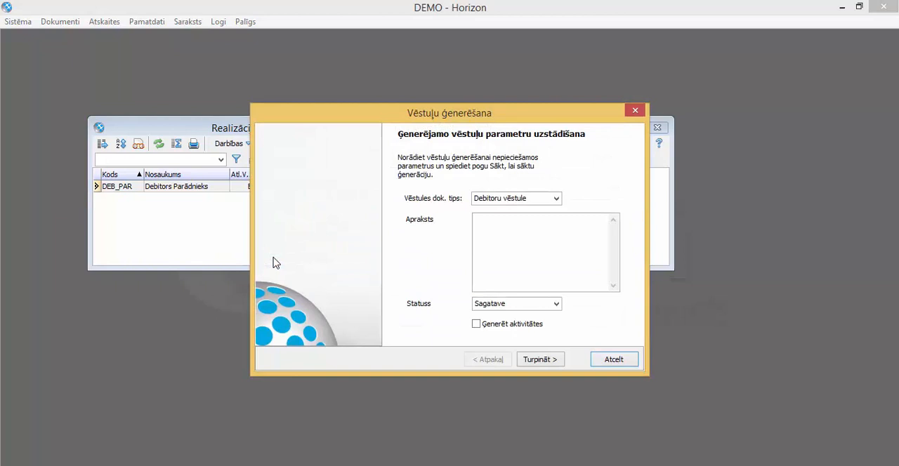
click(538, 359)
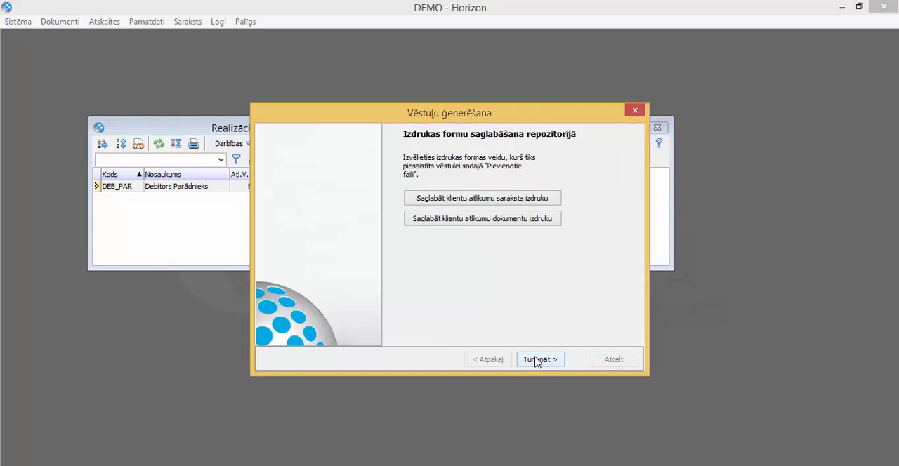
Step: Save the customer balance document printout as a PDF named "Vēstule par parādu" in Horizon faili, and finish generation with the letter list opened
click(496, 221)
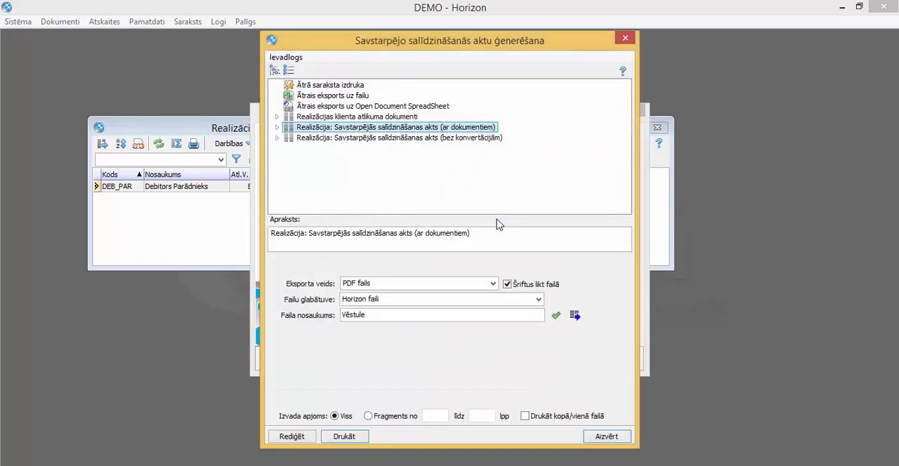
click(397, 316)
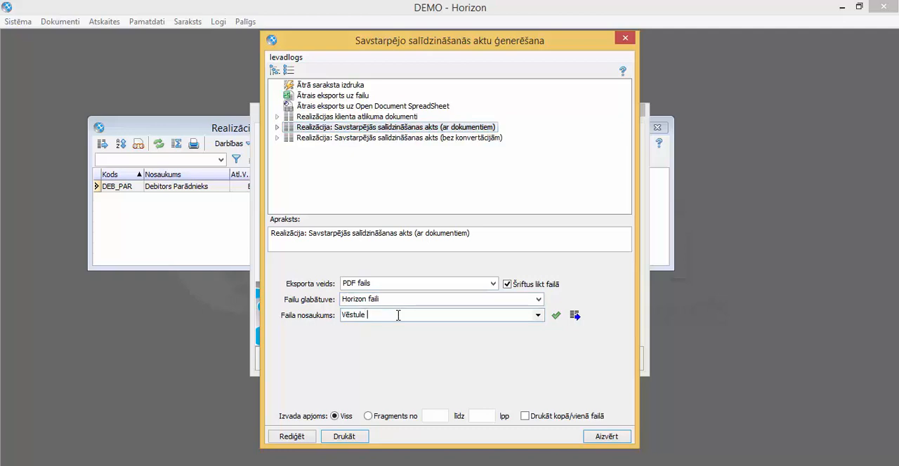
text(par parādu)
click(348, 437)
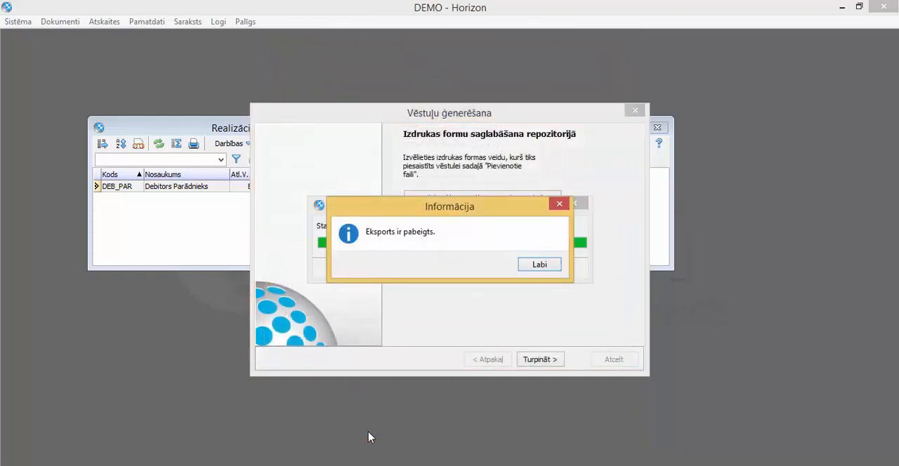
click(540, 265)
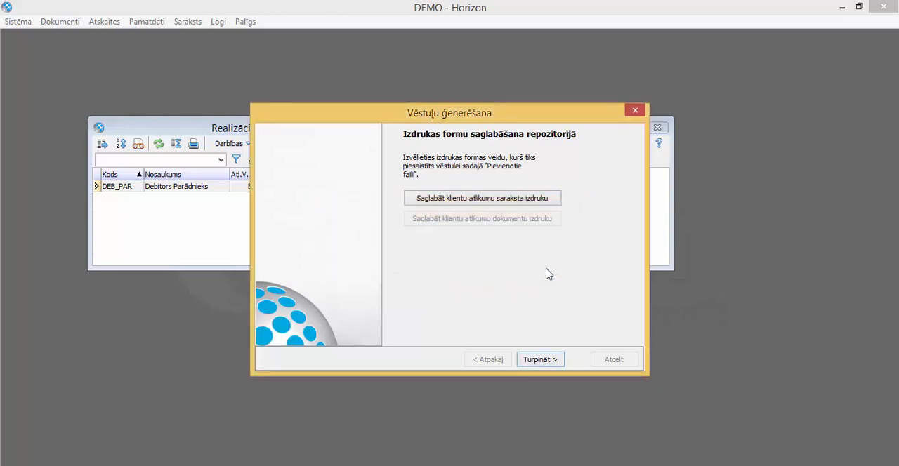
click(538, 361)
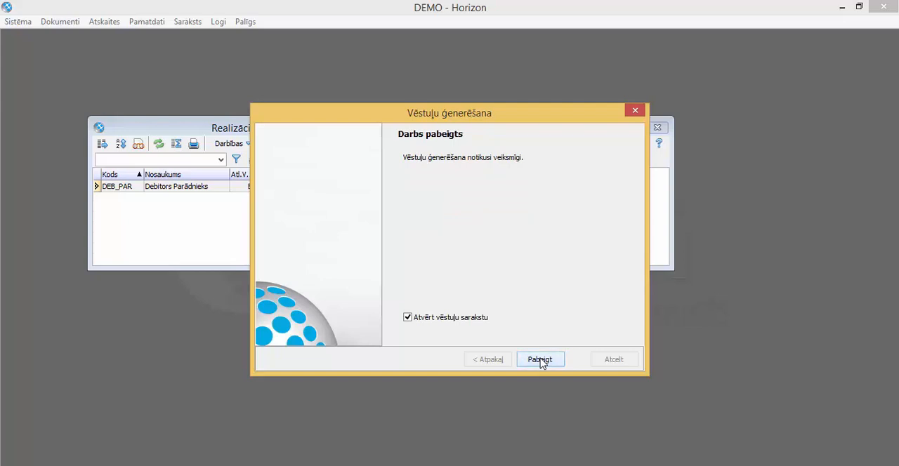
click(540, 361)
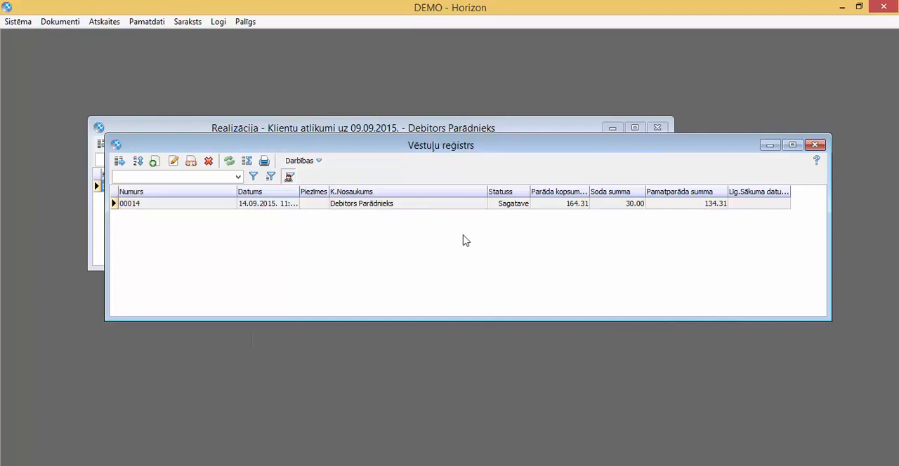
Step: View the generated debtor letter's attached files and main data, then close it
click(453, 204)
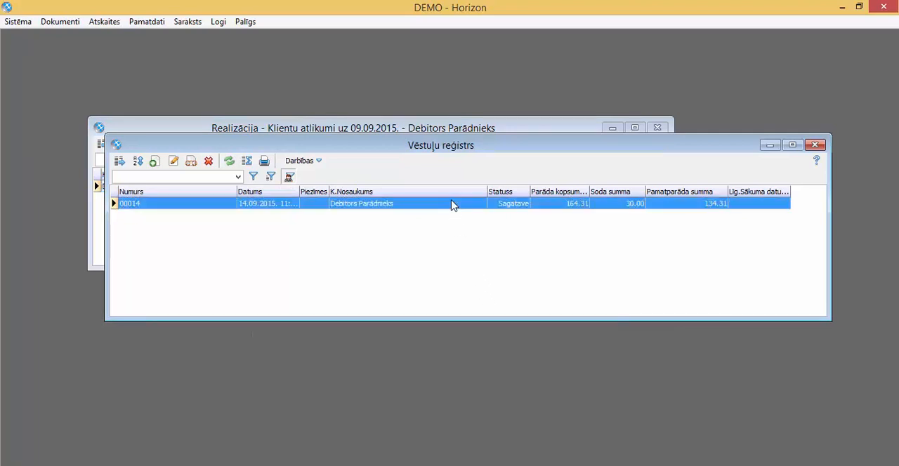
click(194, 161)
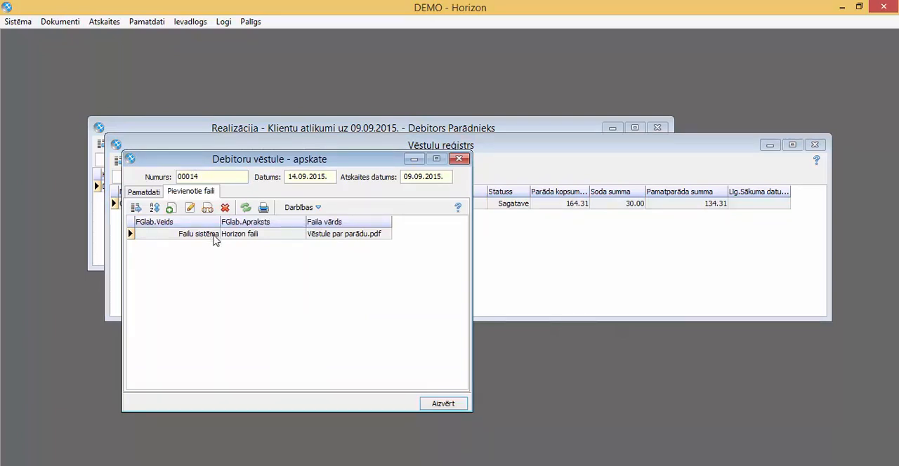
click(144, 192)
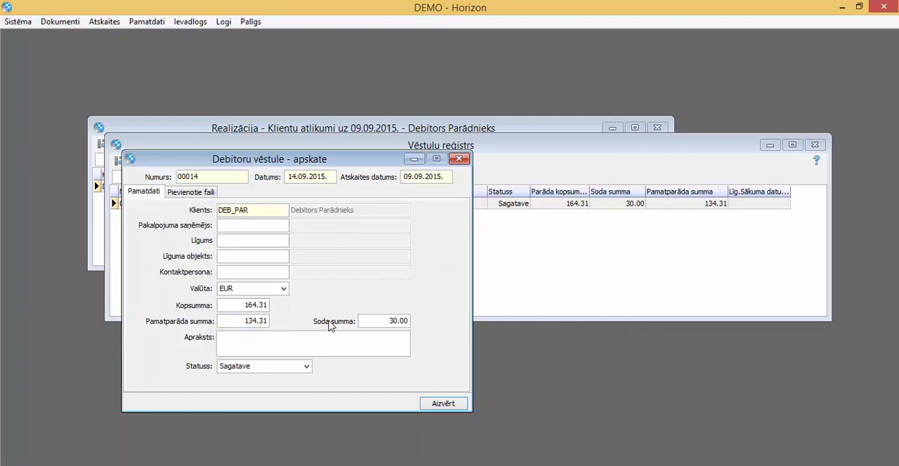
click(442, 404)
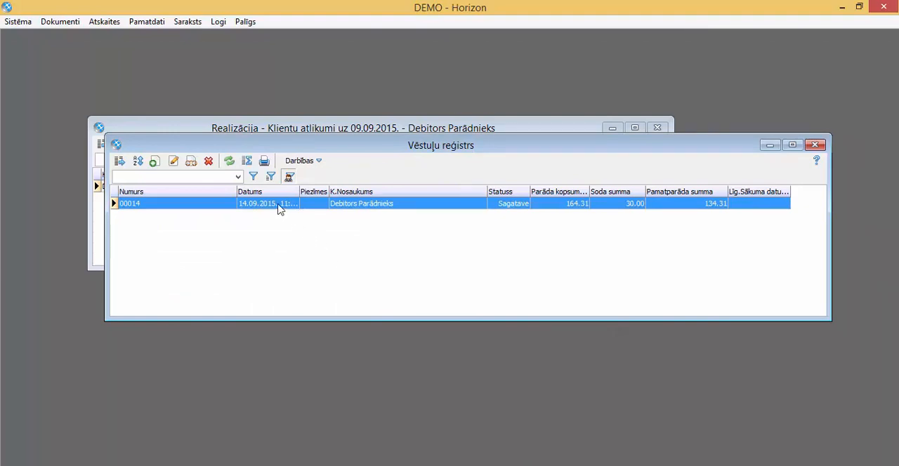
Step: E-mail the letter's stored attachments to the customer's e-mail address with the subject "Parāda vēstule"
click(264, 162)
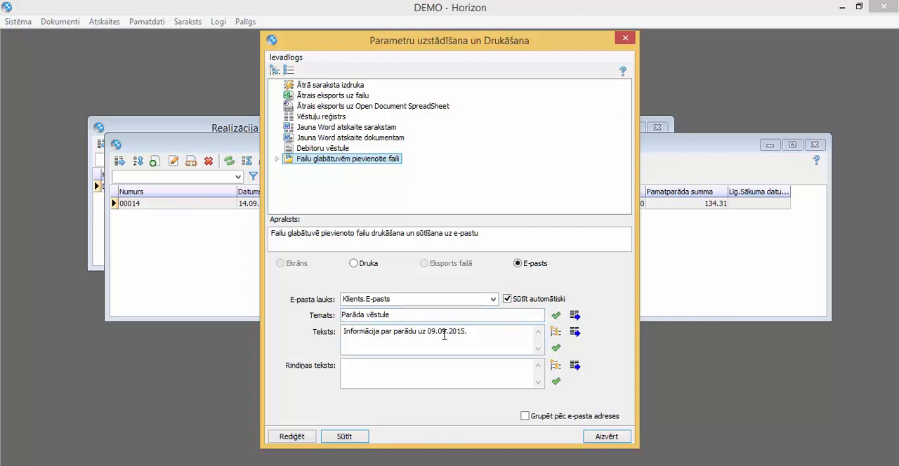
click(359, 438)
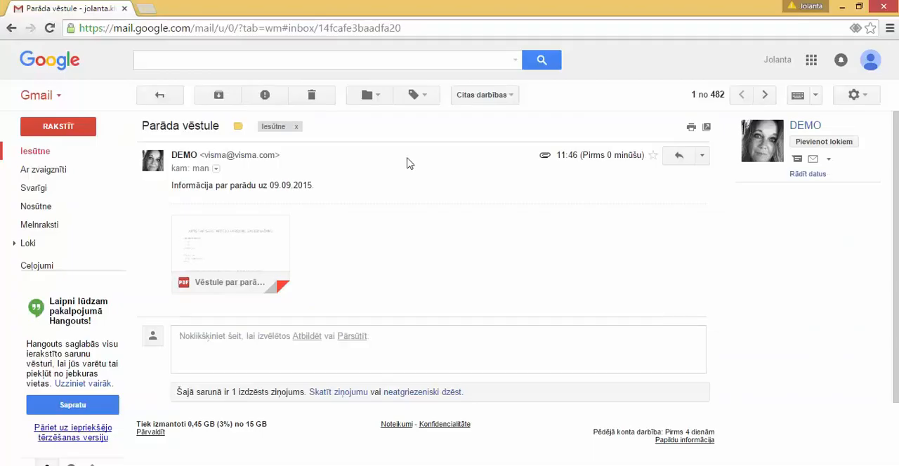
Step: Switch to Gmail and read the attached "Vēstule par parādu.pdf" in the received message
mouse_move(243, 246)
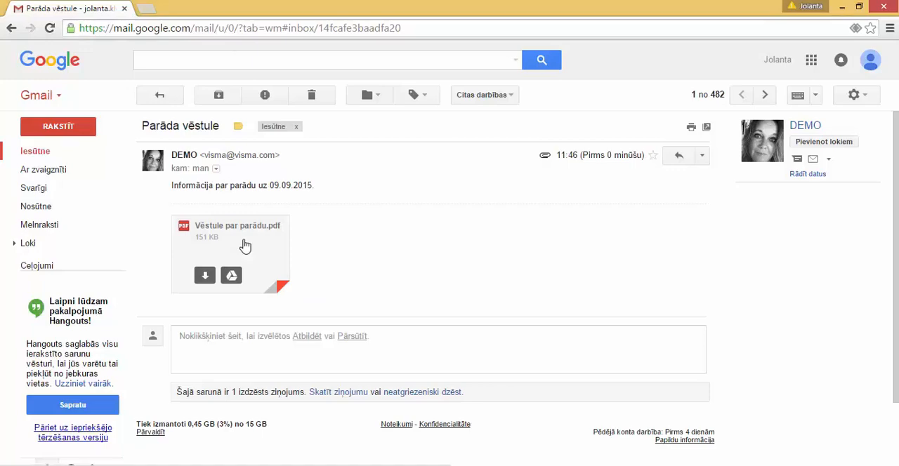
click(244, 245)
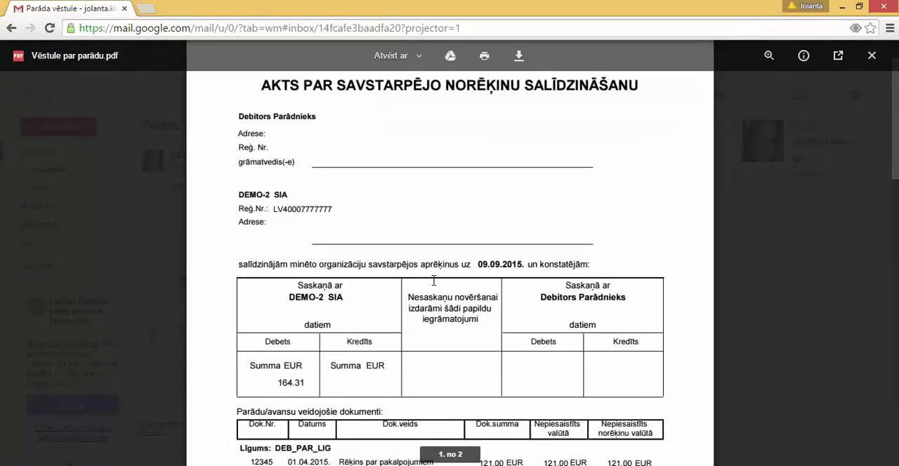
scroll(434, 280, down, 1)
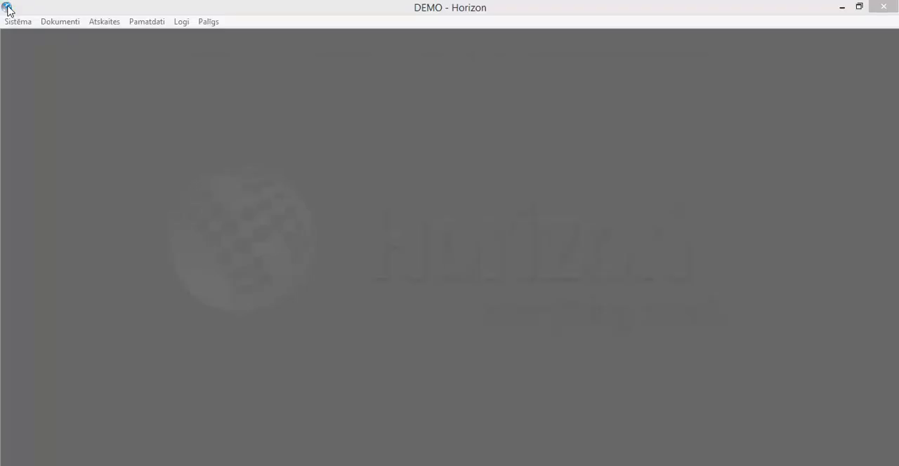
Step: Return to Horizon and open the document types list filtered to the base type Debitoru vēstule
click(17, 22)
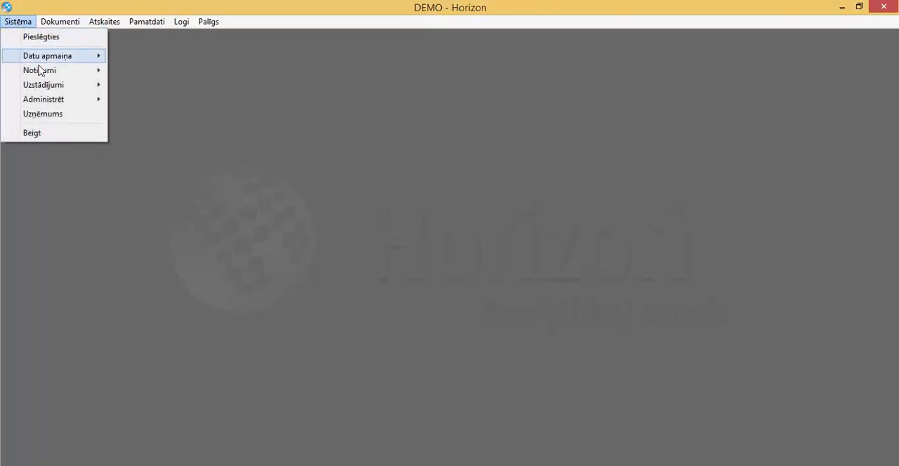
mouse_move(66, 88)
click(107, 86)
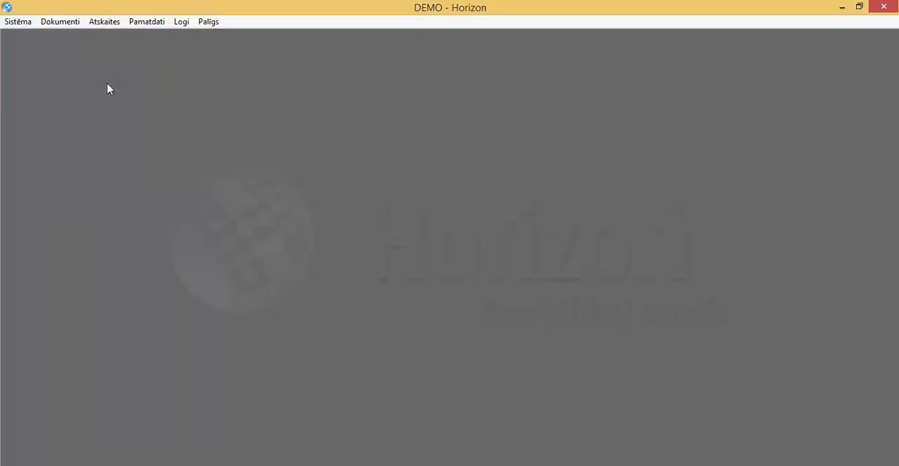
click(549, 179)
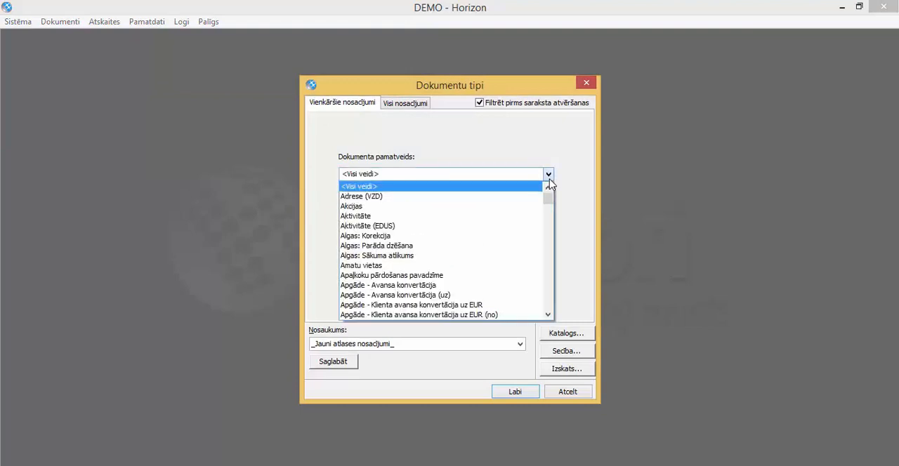
key(d)
scroll(524, 231, down, 4)
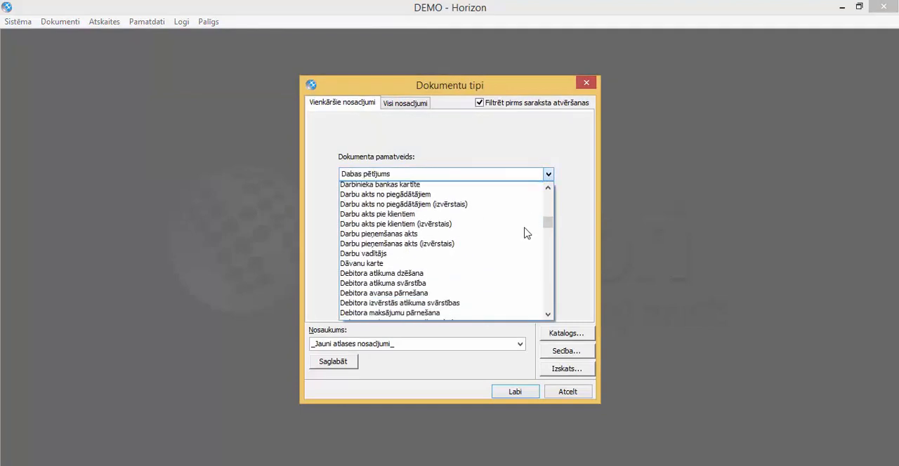
click(475, 315)
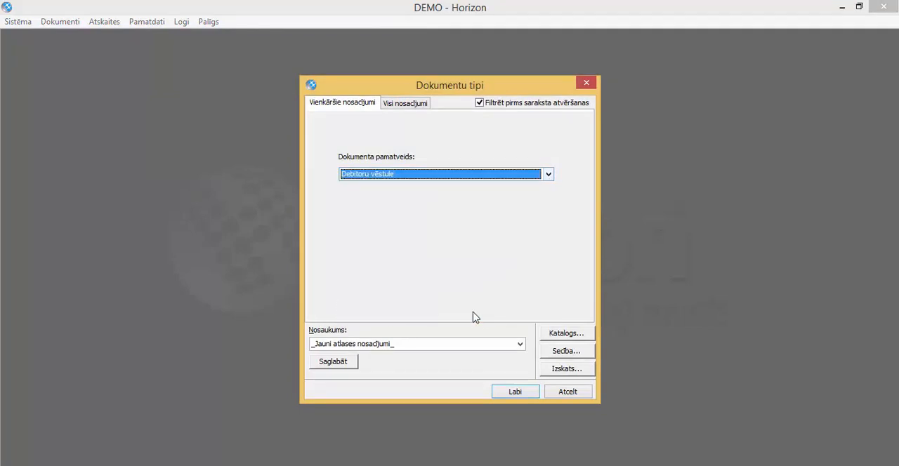
click(524, 396)
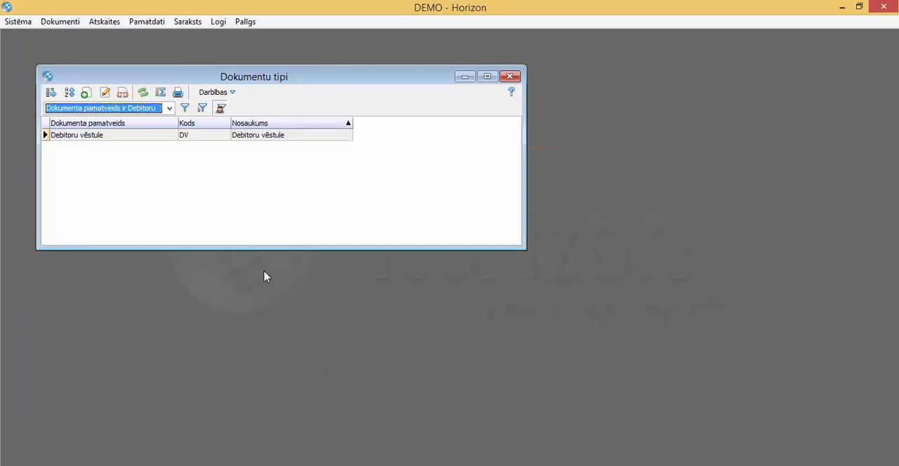
Step: Add a Numurs field attribute with the Uzdevums numerator to the Debitoru vēstule document type and save it
click(187, 136)
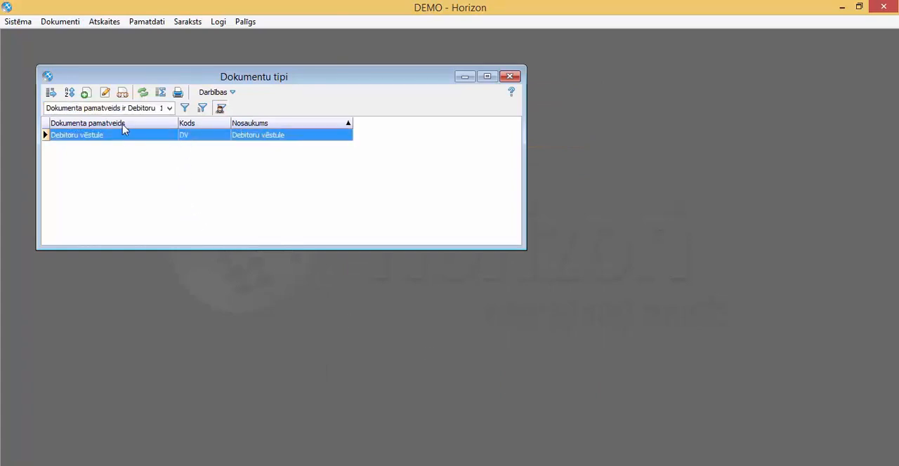
click(105, 93)
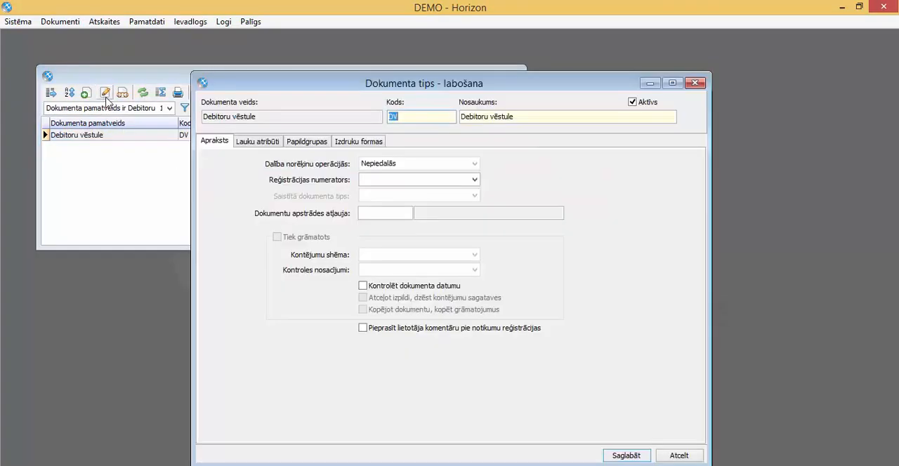
click(261, 145)
click(443, 240)
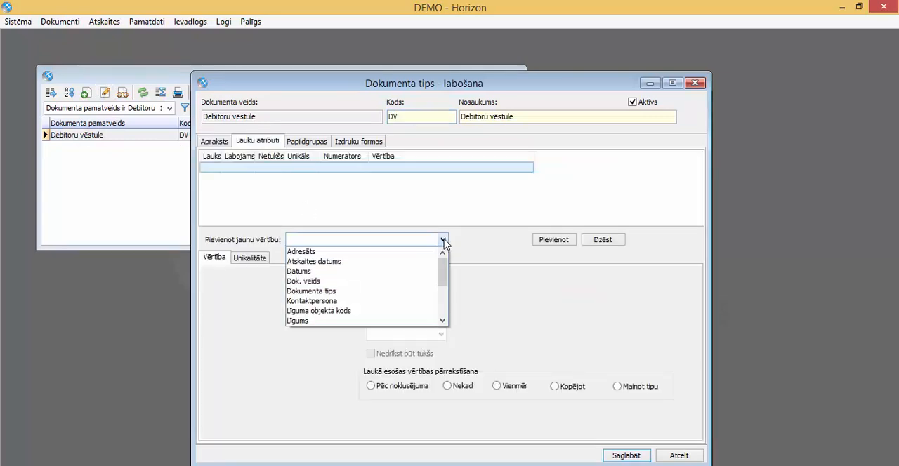
scroll(422, 282, down, 4)
click(345, 254)
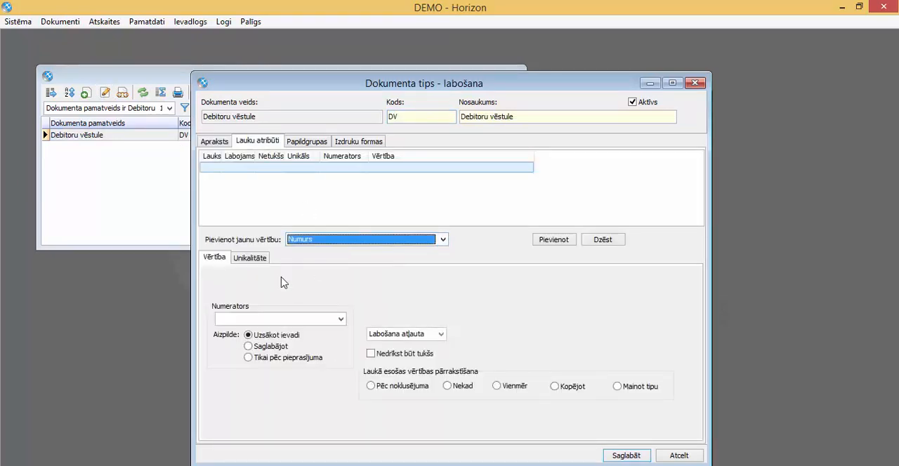
click(340, 319)
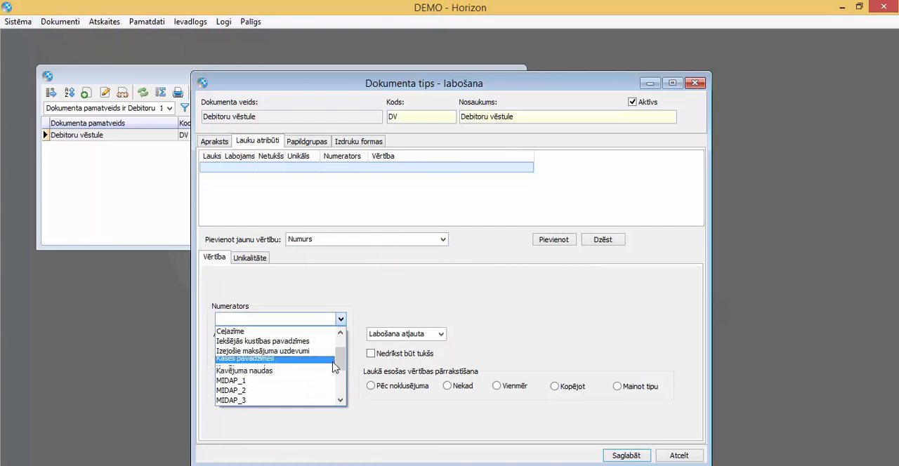
scroll(333, 369, down, 3)
click(319, 400)
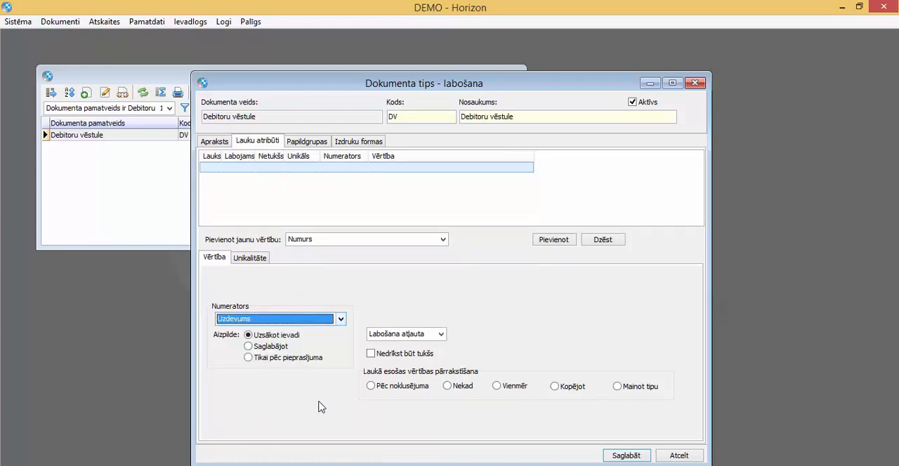
click(558, 241)
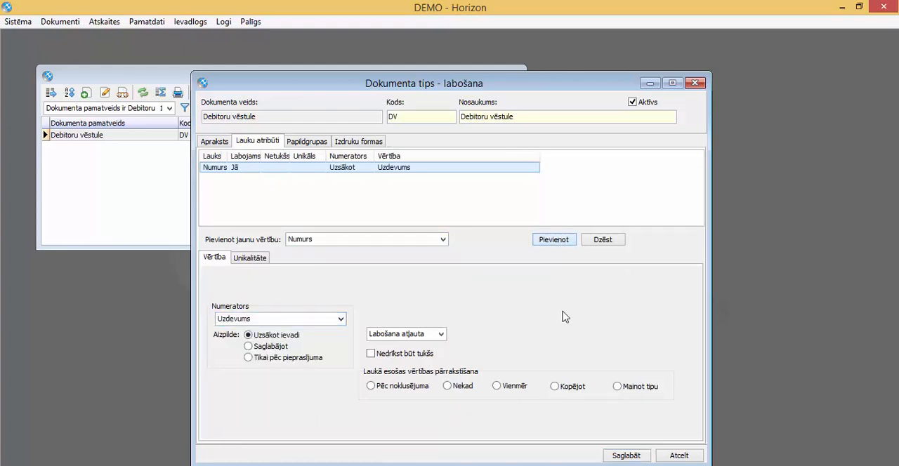
click(626, 456)
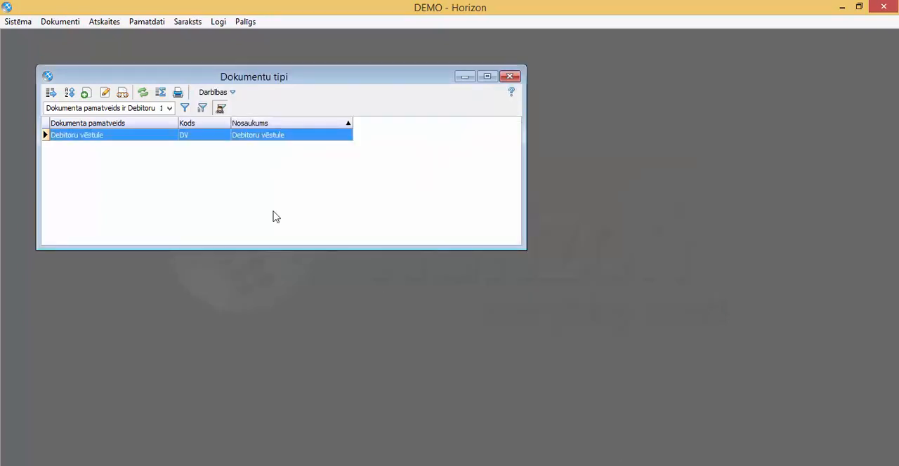
Step: Open the Horizon faili file storage for editing, check its type and disk path, and save it
click(22, 24)
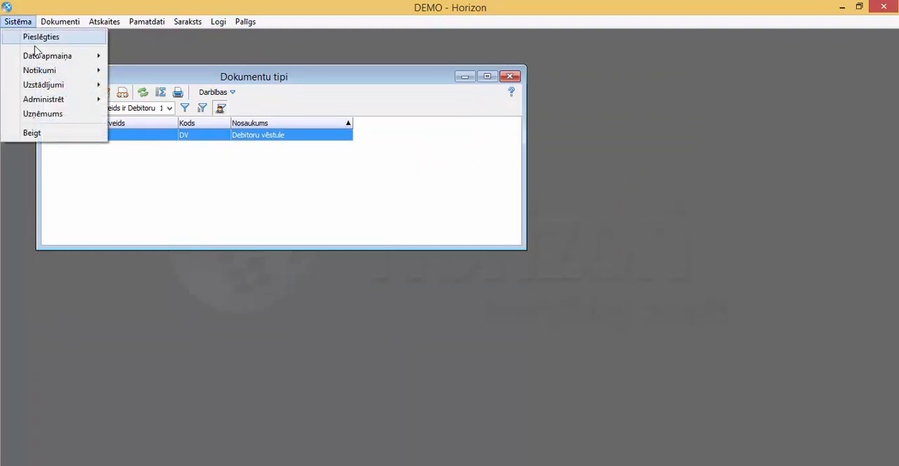
mouse_move(70, 101)
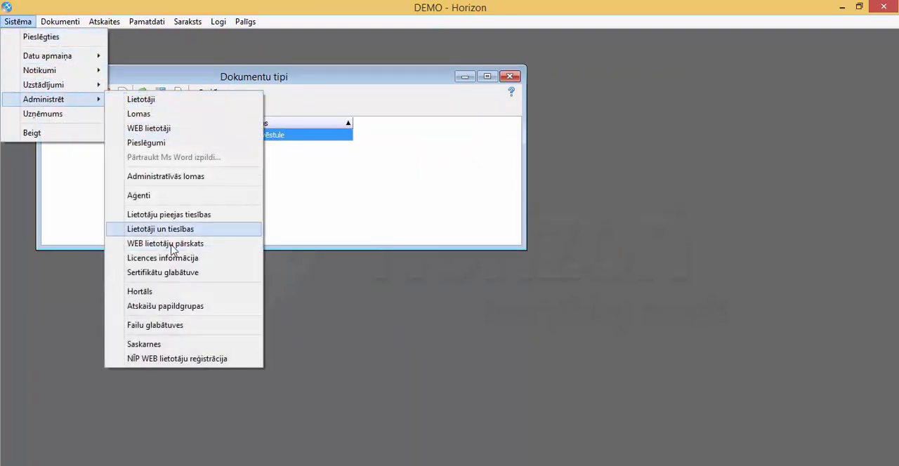
click(205, 324)
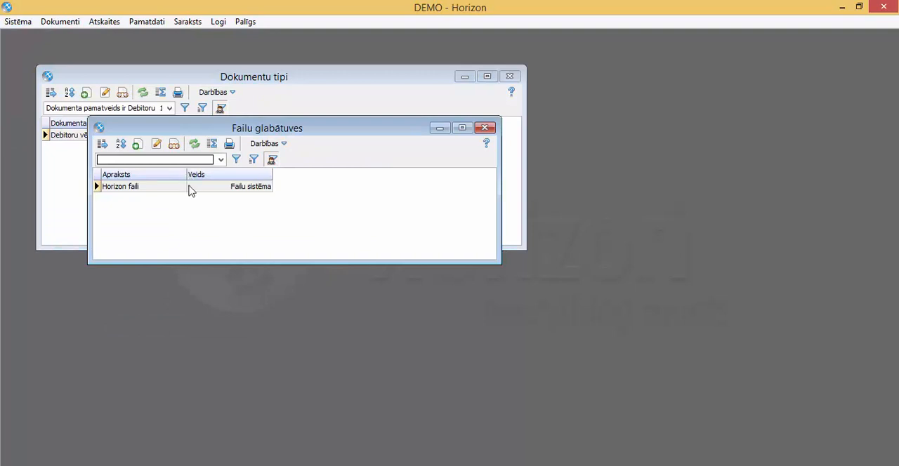
click(188, 188)
click(157, 145)
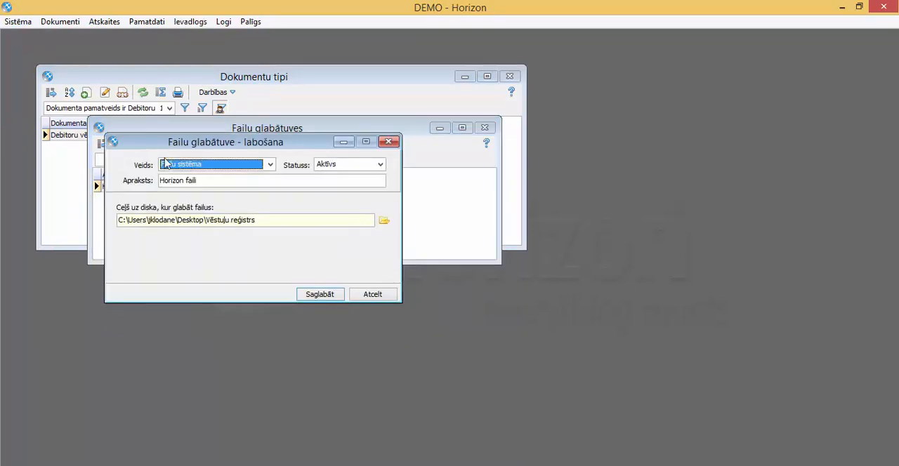
click(308, 295)
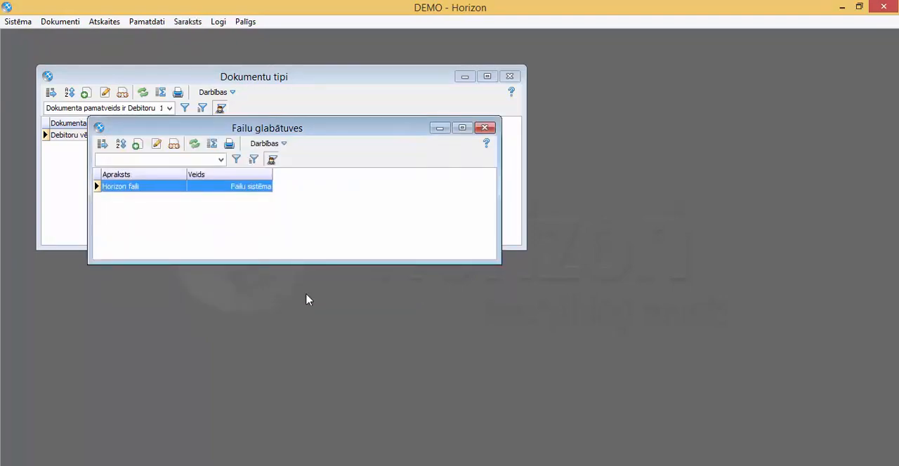